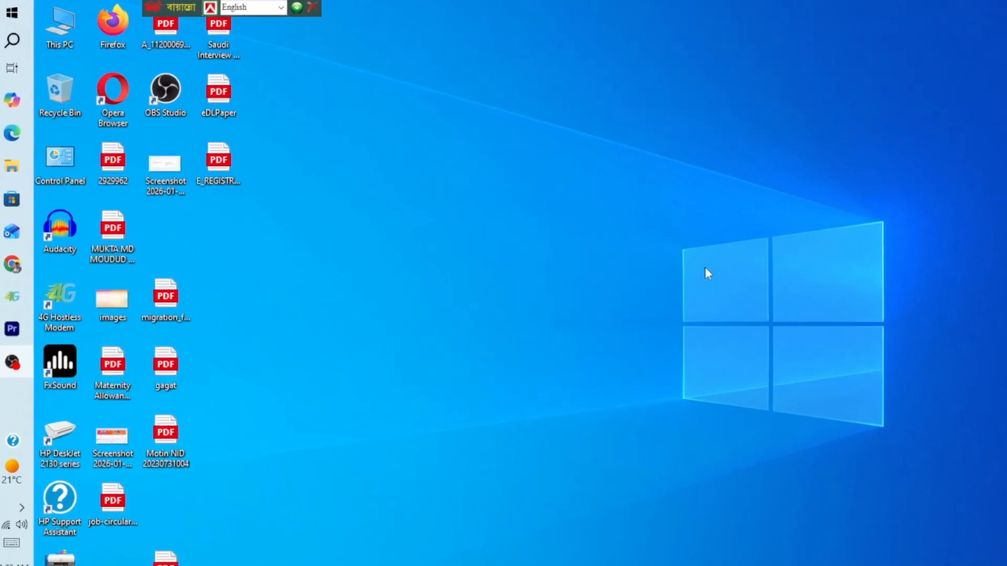
Launch Registry Editor, using regedit as the run command and finding it through a system search for "registry editor".
{"action": "key", "text": "super+r"}
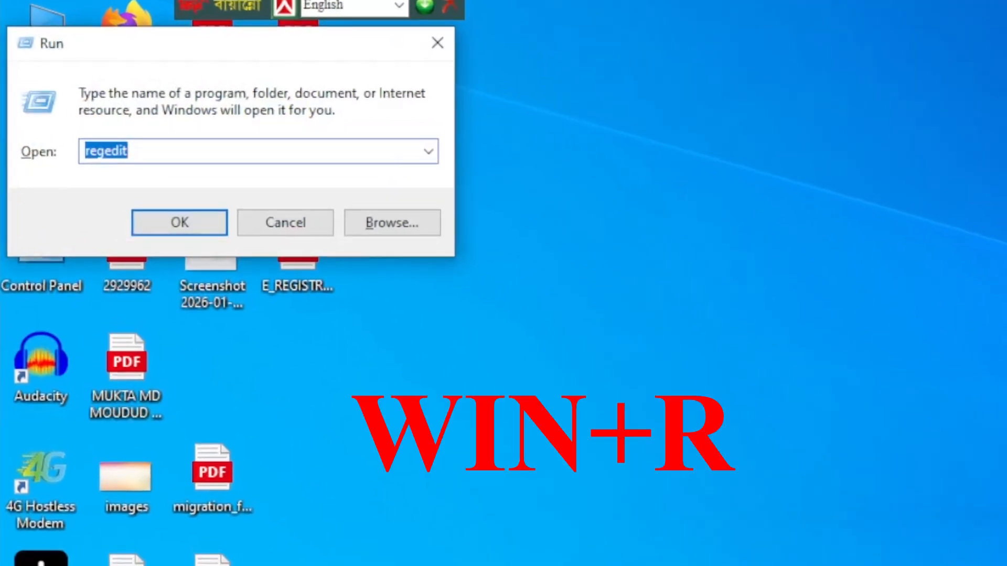
{"action": "type", "text": "regedit"}
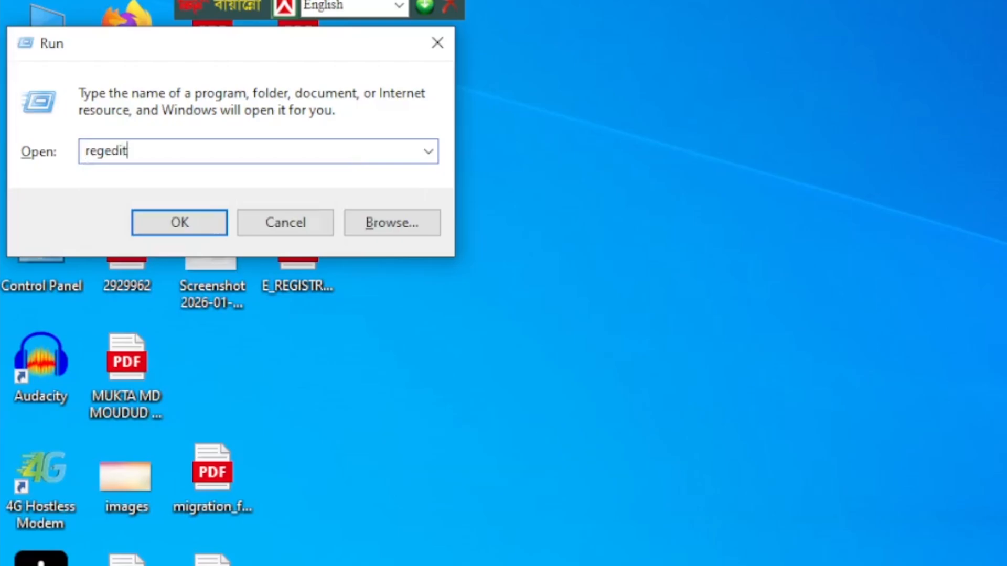
{"action": "key", "text": "Return"}
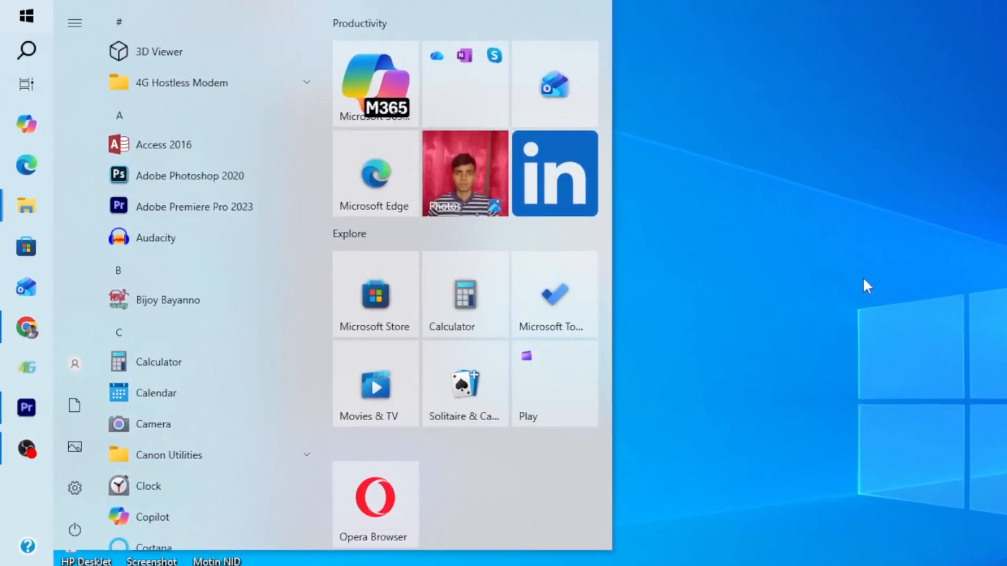
{"action": "type", "text": "registry editor"}
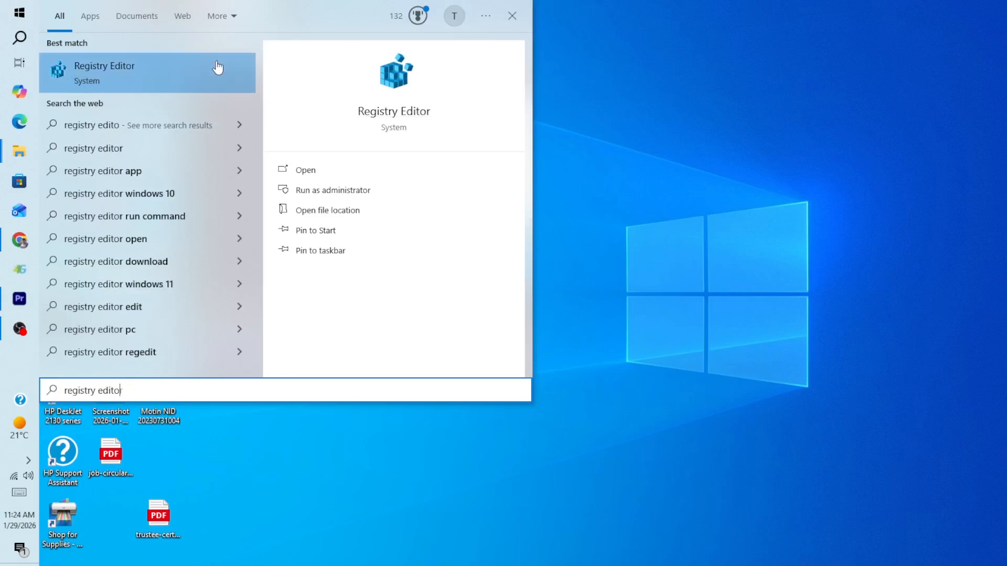
{"action": "left_click", "coordinate": [174, 67]}
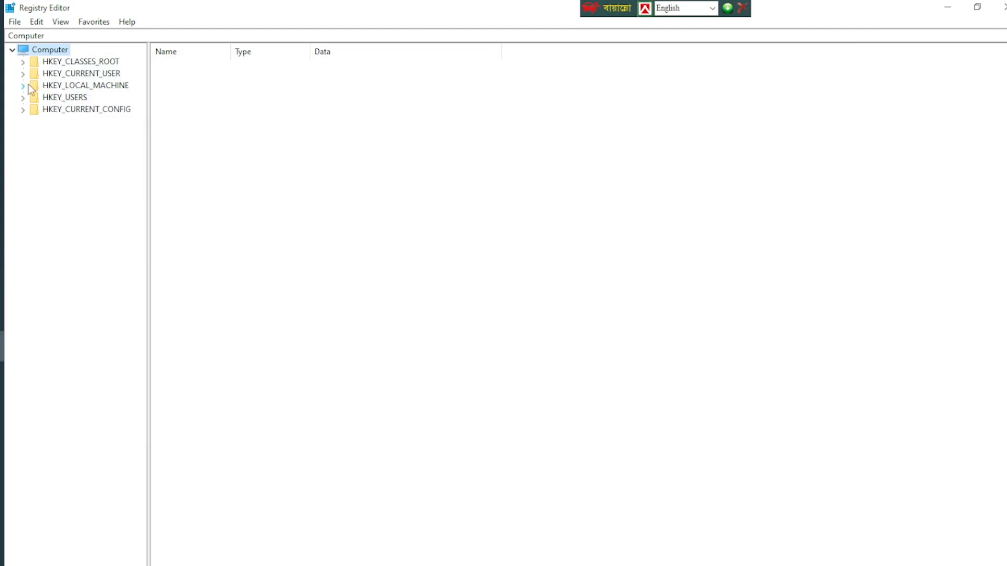
Expand the registry tree down to HKEY_LOCAL_MACHINE\SYSTEM\ControlSet001\Control.
{"action": "left_click", "coordinate": [46, 85]}
{"action": "left_click", "coordinate": [22, 86]}
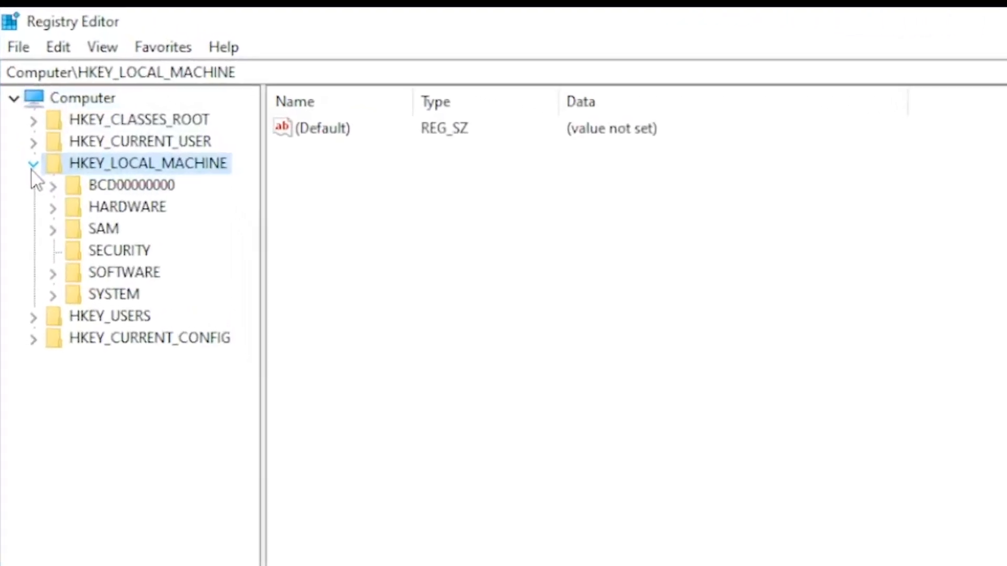
{"action": "left_click", "coordinate": [56, 317]}
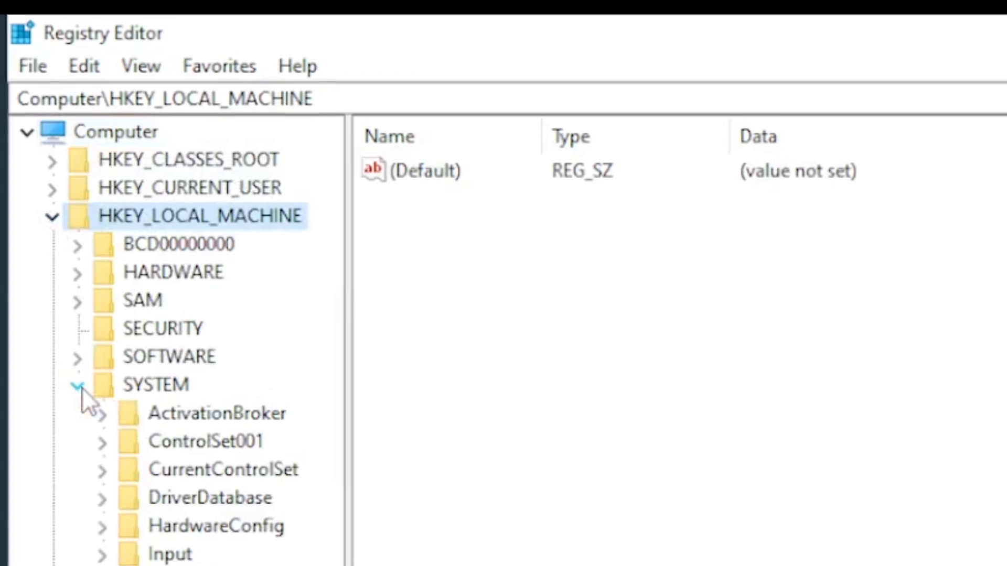
{"action": "left_click", "coordinate": [173, 431]}
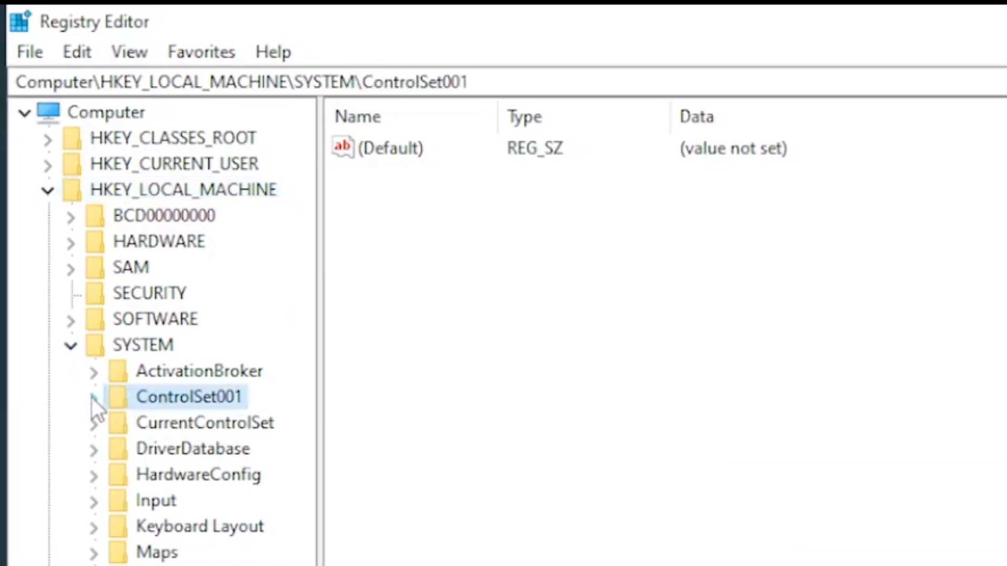
{"action": "left_click", "coordinate": [92, 398]}
{"action": "left_click", "coordinate": [184, 423]}
{"action": "left_click", "coordinate": [107, 388]}
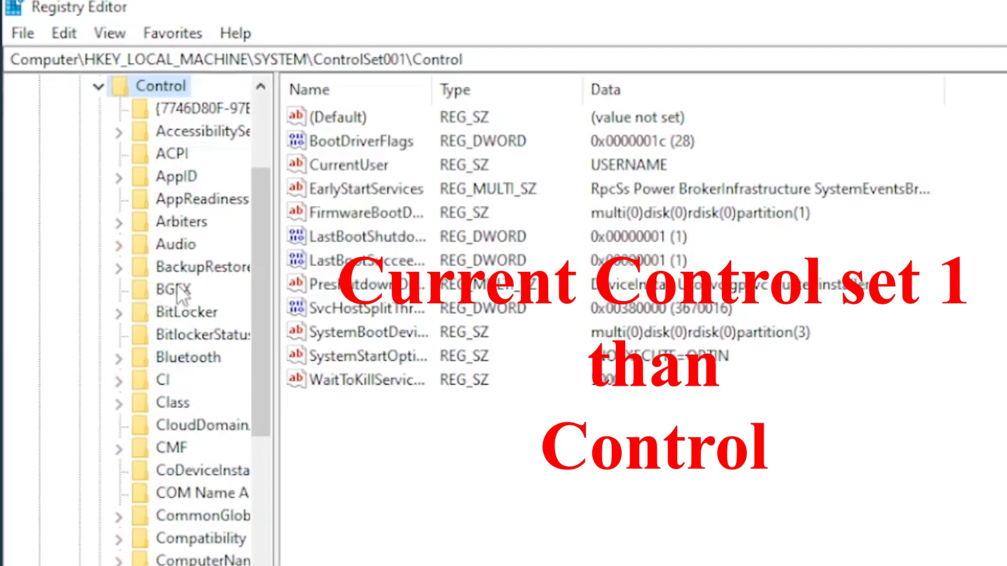
Open the Memory Management key under Session Manager in the Control branch.
{"action": "left_click", "coordinate": [175, 497]}
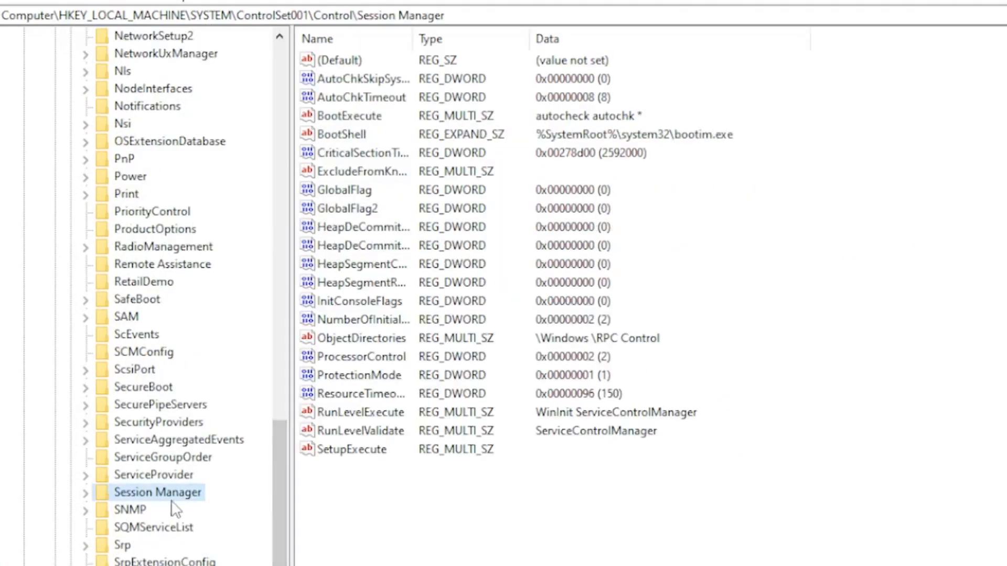
{"action": "left_click", "coordinate": [87, 497]}
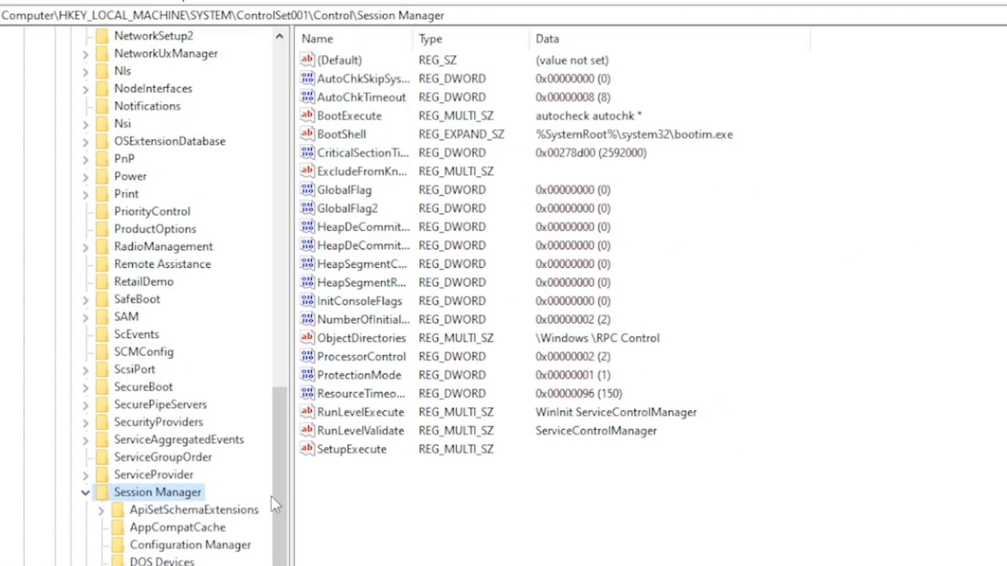
{"action": "left_click_drag", "start_coordinate": [285, 479], "coordinate": [289, 525]}
{"action": "left_click", "coordinate": [201, 528]}
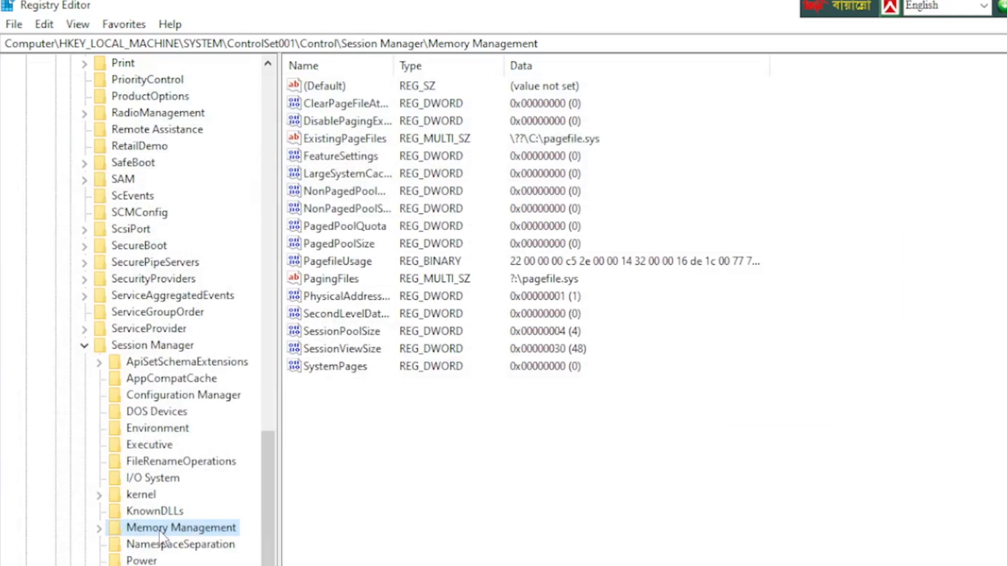
Try to add a DWORD (32-bit) value named DisablePagingExecutive to the Memory Management key.
{"action": "right_click", "coordinate": [444, 445]}
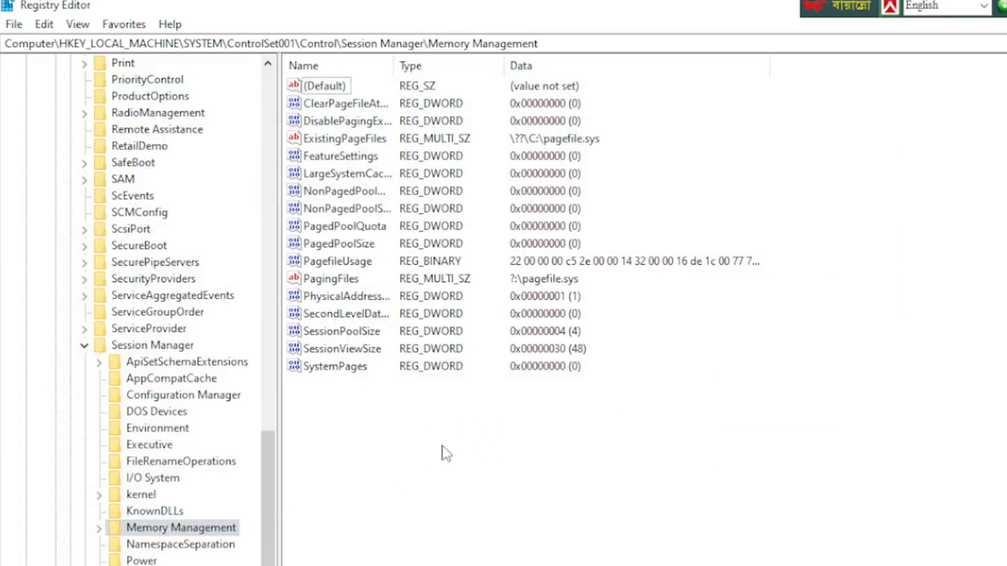
{"action": "mouse_move", "coordinate": [538, 461]}
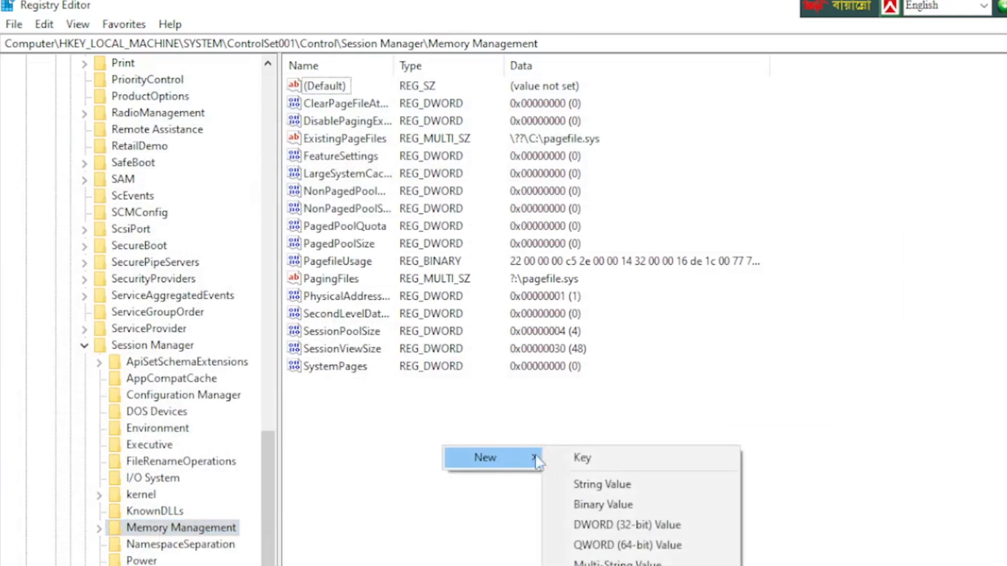
{"action": "left_click", "coordinate": [640, 522]}
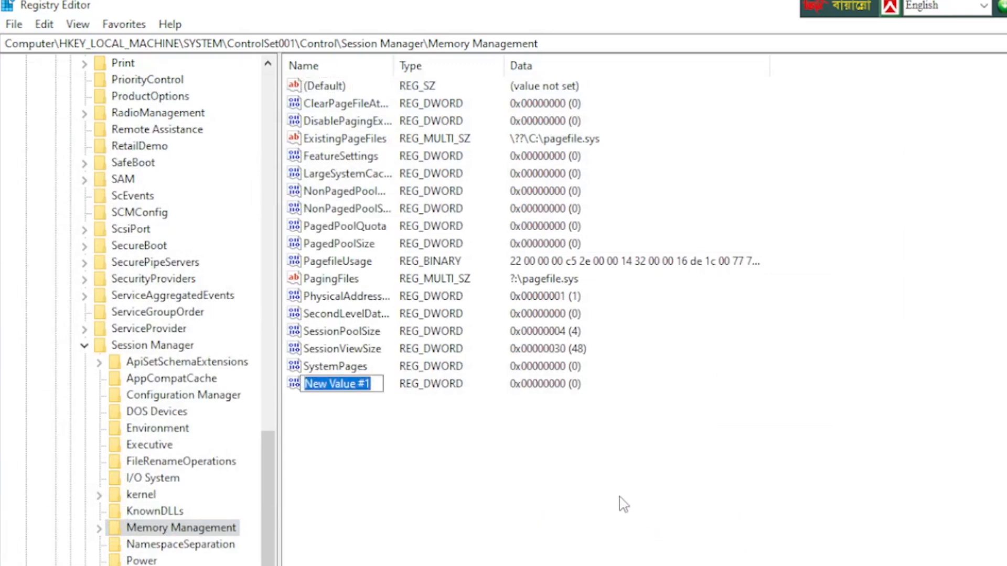
{"action": "type", "text": "DisalePagingExecutive"}
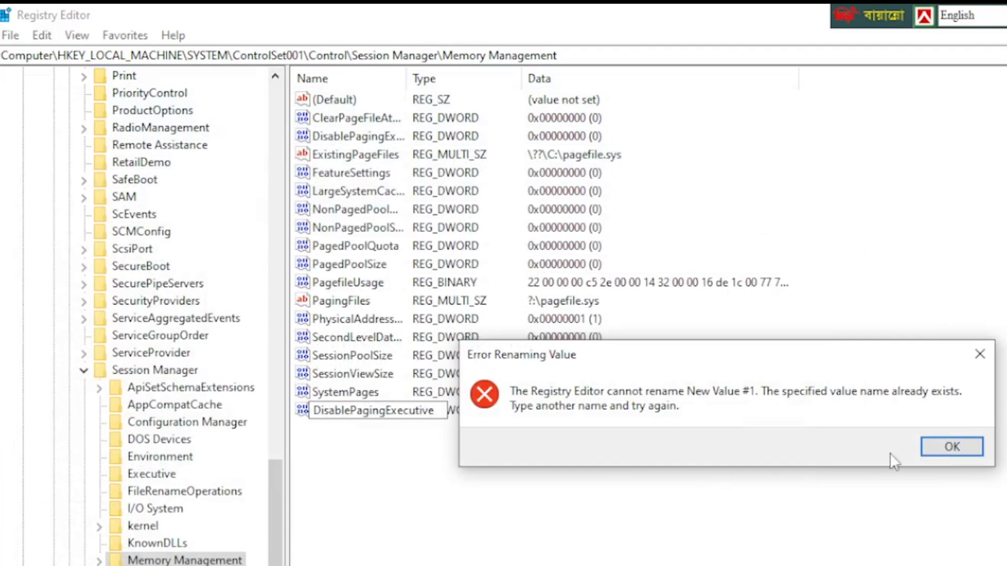
{"action": "left_click", "coordinate": [948, 447]}
Delete the newly added DWORD value from the Memory Management key and accept the deletion.
{"action": "right_click", "coordinate": [362, 409]}
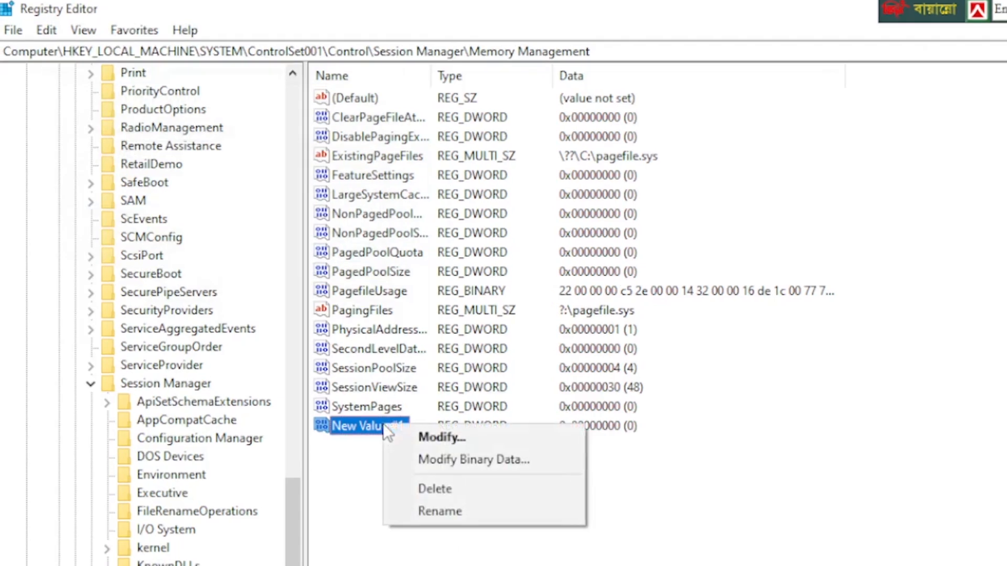
{"action": "left_click", "coordinate": [449, 492]}
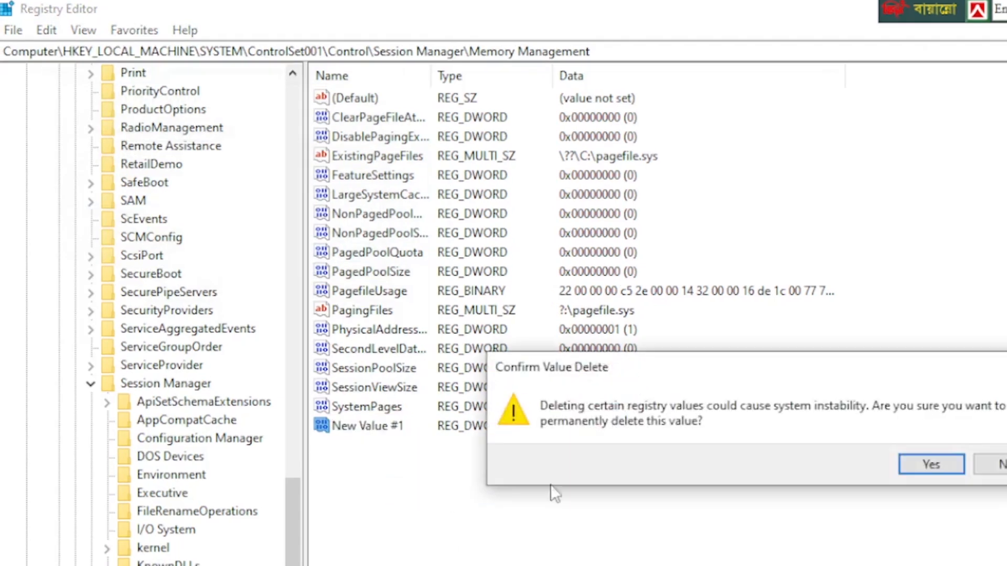
{"action": "left_click", "coordinate": [931, 464]}
Set the existing DisablePagingExecutive value's data to 1 in hexadecimal.
{"action": "left_click", "coordinate": [367, 135]}
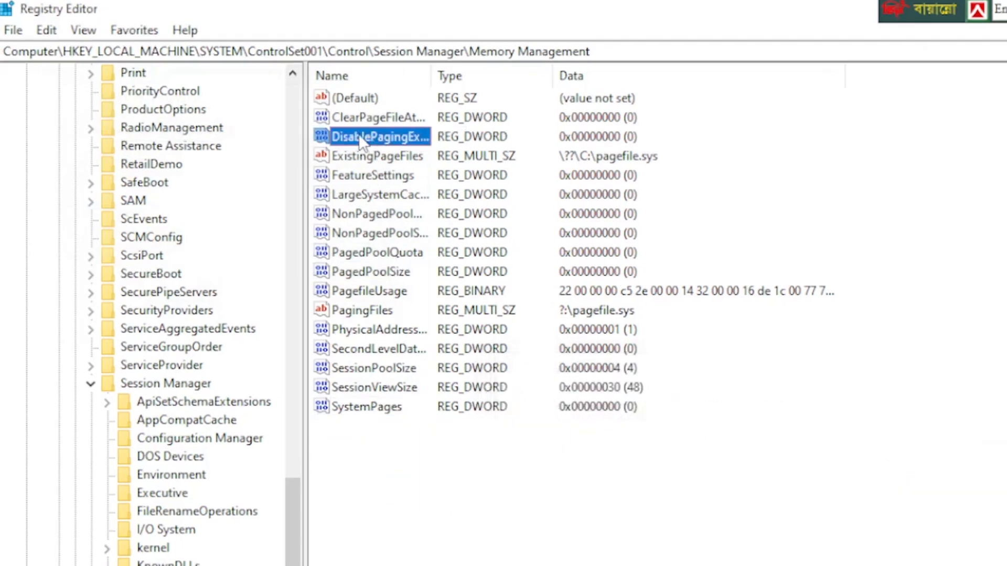
{"action": "double_click", "coordinate": [388, 137]}
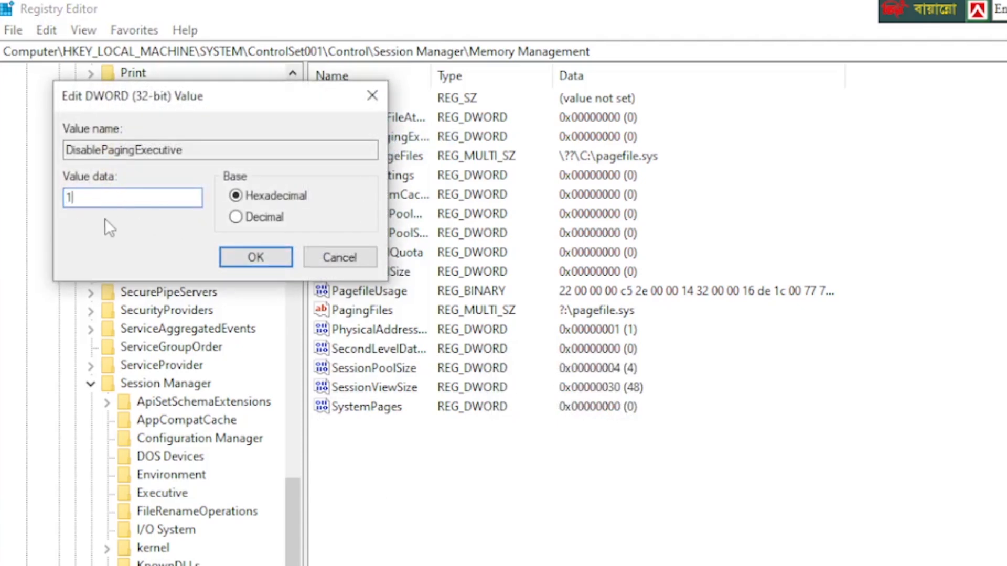
{"action": "left_click", "coordinate": [257, 254]}
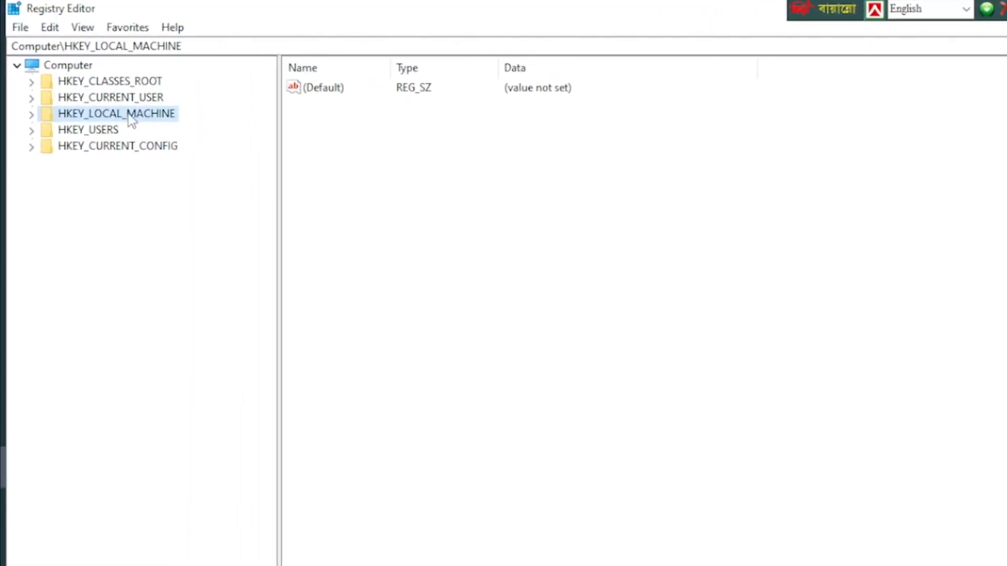
Expand the registry tree down to HKEY_LOCAL_MACHINE\SOFTWARE\Microsoft.
{"action": "left_click", "coordinate": [36, 128]}
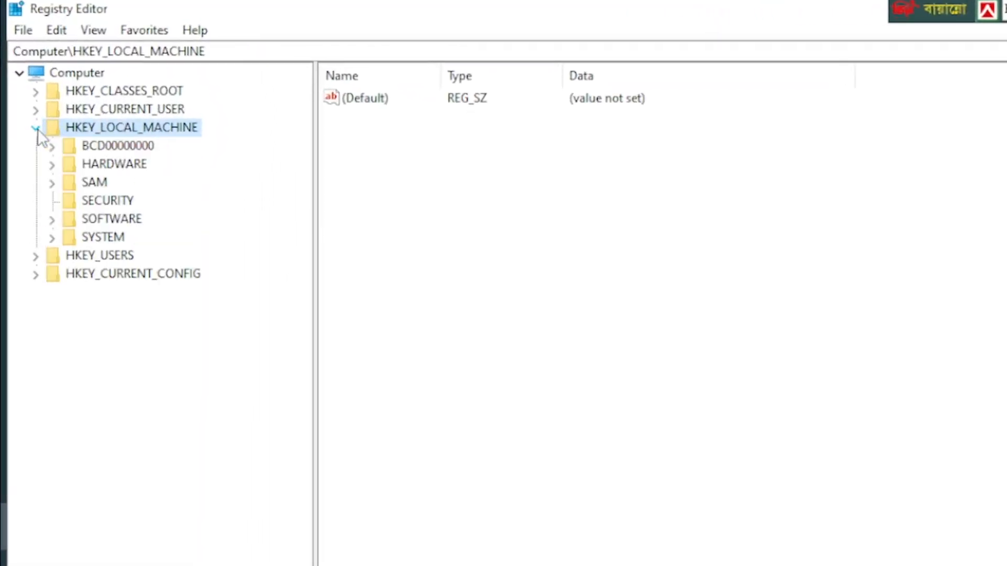
{"action": "left_click", "coordinate": [105, 220]}
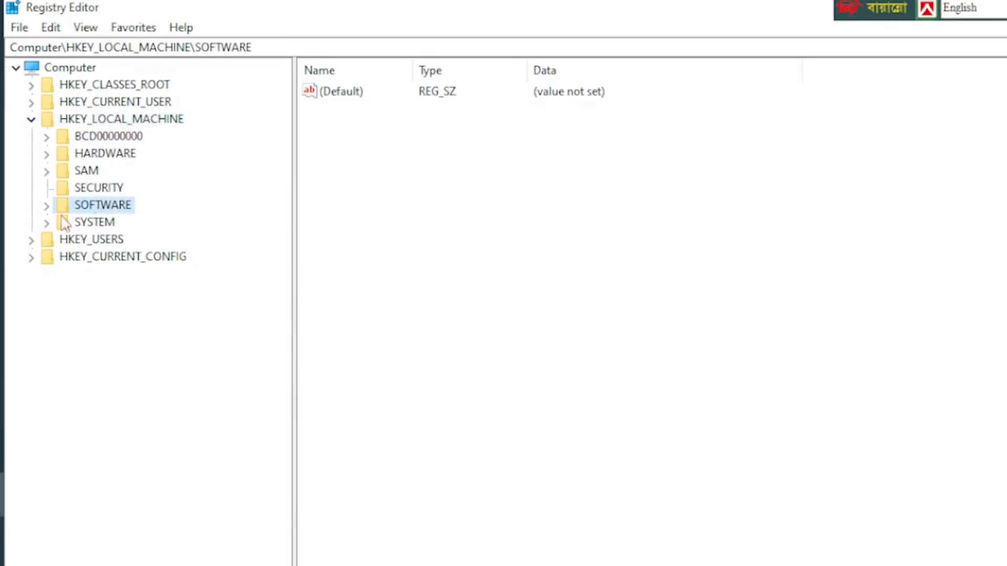
{"action": "left_click", "coordinate": [50, 207]}
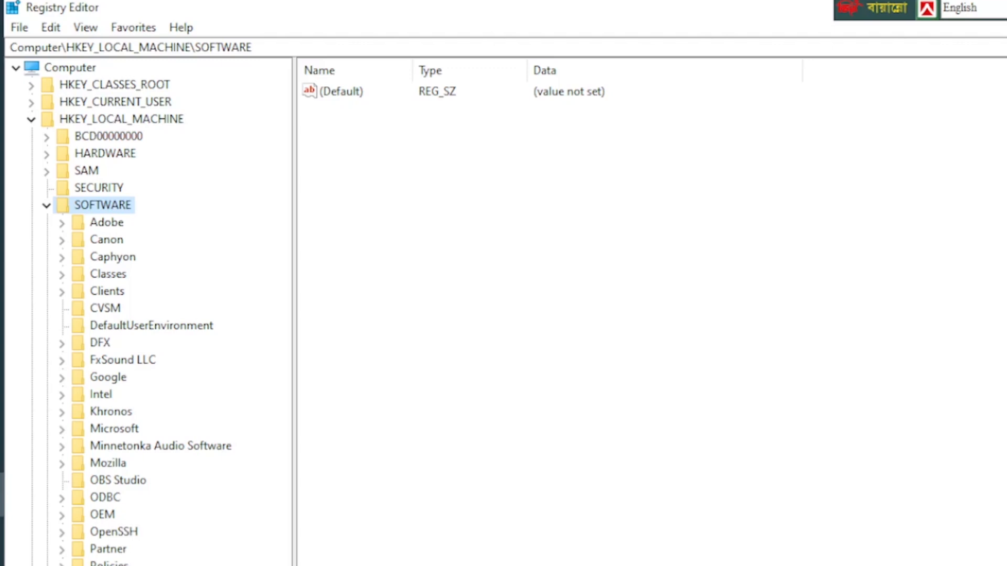
{"action": "left_click", "coordinate": [121, 430]}
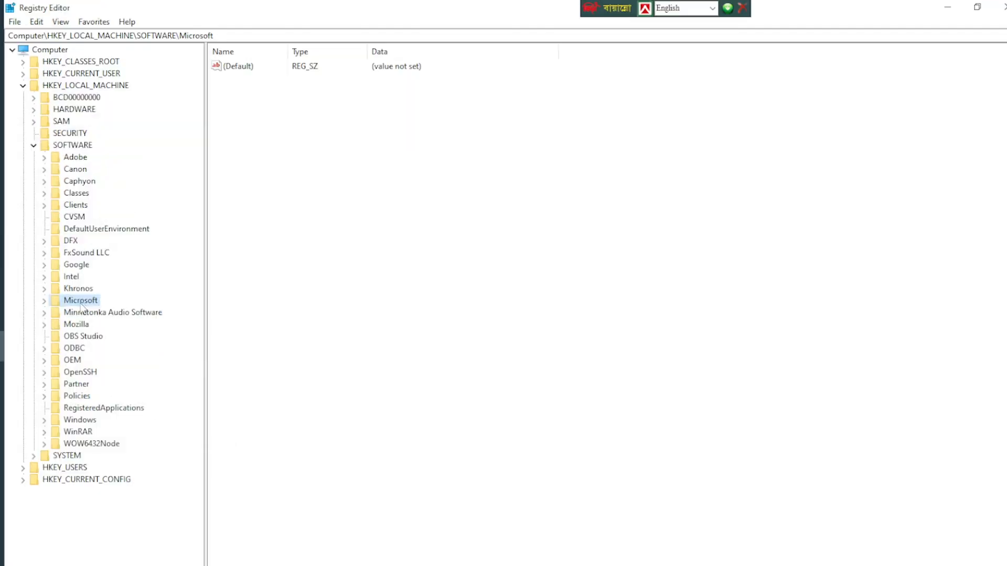
{"action": "left_click", "coordinate": [43, 302]}
Expand the Windows NT key under Microsoft and its CurrentVersion subkey.
{"action": "left_click_drag", "start_coordinate": [197, 156], "coordinate": [197, 168]}
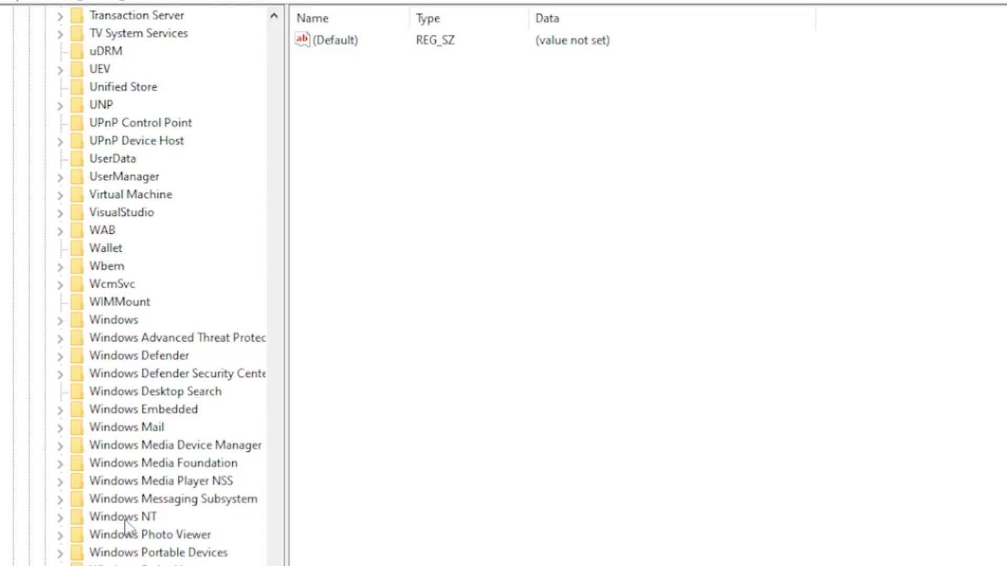
{"action": "left_click", "coordinate": [126, 519]}
{"action": "left_click", "coordinate": [61, 519]}
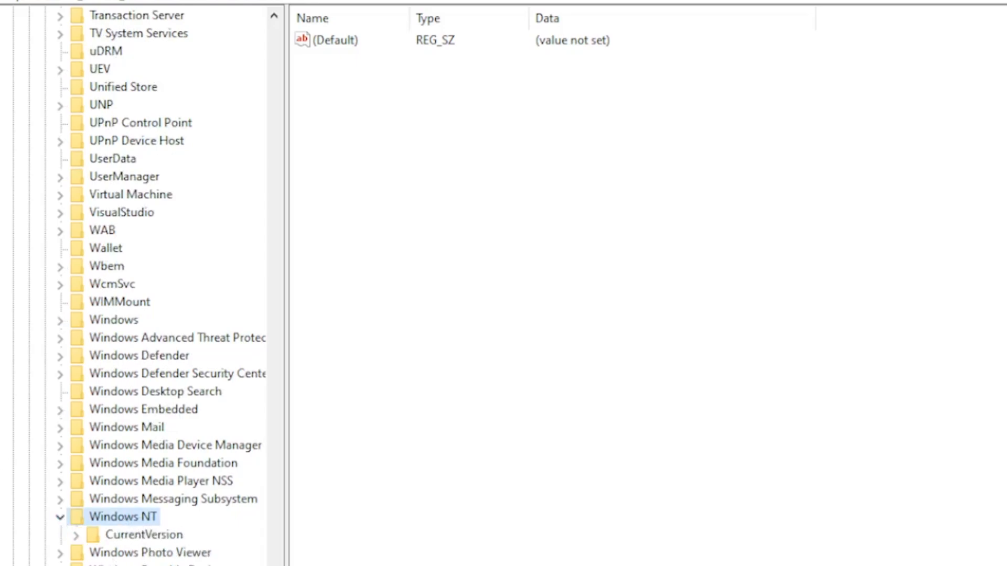
{"action": "left_click", "coordinate": [144, 534]}
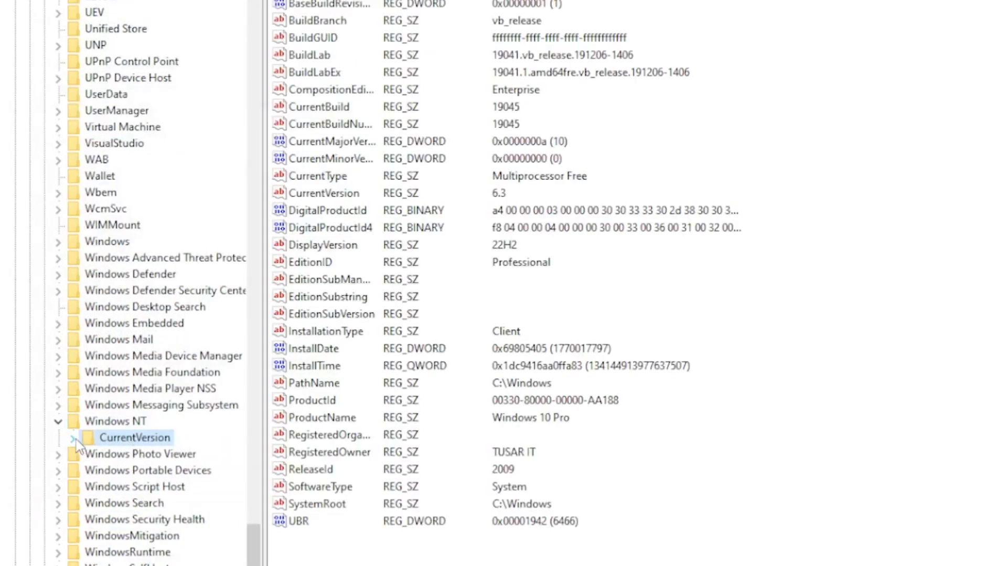
{"action": "left_click", "coordinate": [74, 438]}
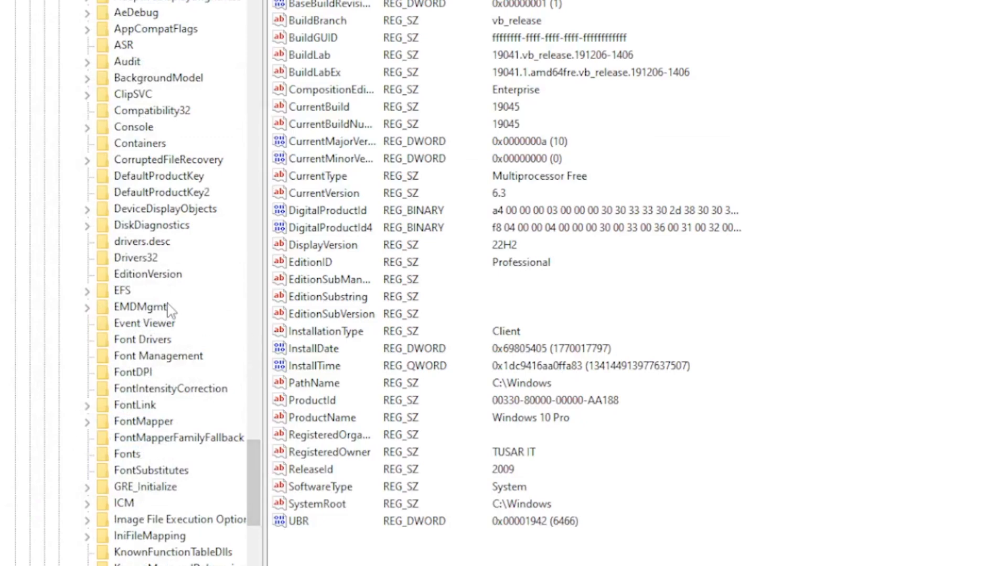
Open and expand the SystemProfile key under Multimedia in the CurrentVersion branch.
{"action": "scroll", "coordinate": [173, 320], "scroll_direction": "down", "scroll_amount": 7}
{"action": "left_click", "coordinate": [186, 353]}
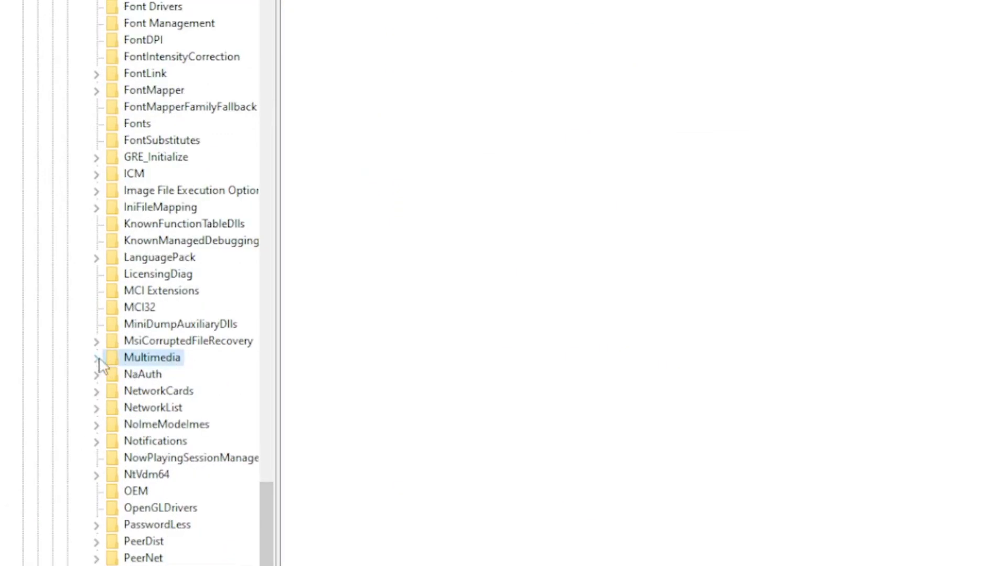
{"action": "left_click", "coordinate": [97, 359]}
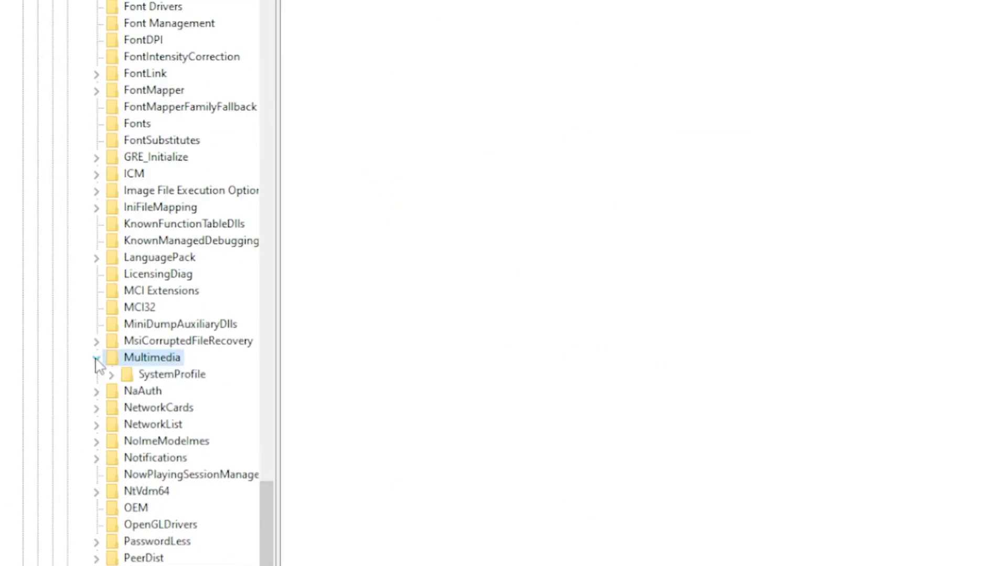
{"action": "left_click", "coordinate": [160, 375]}
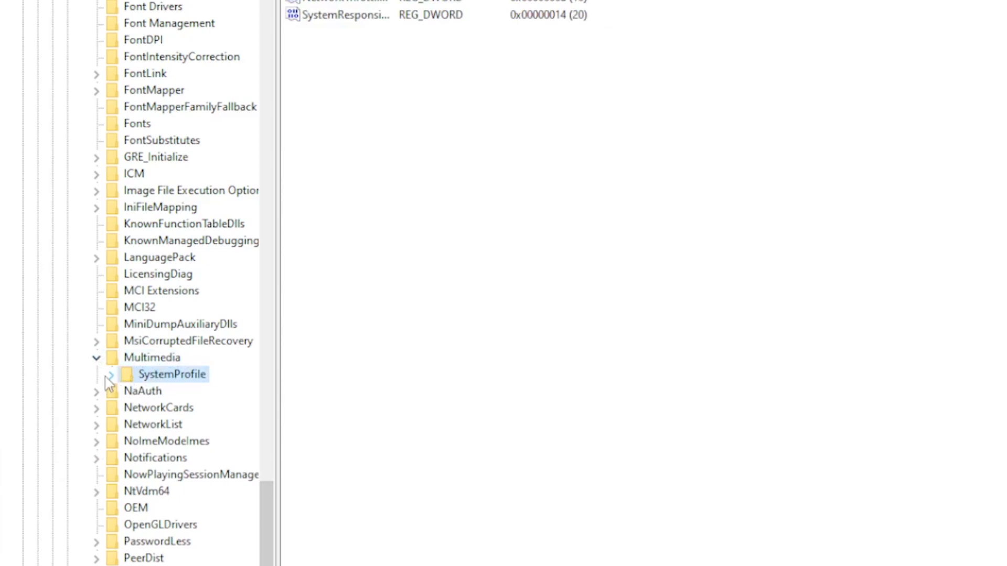
{"action": "left_click", "coordinate": [111, 375]}
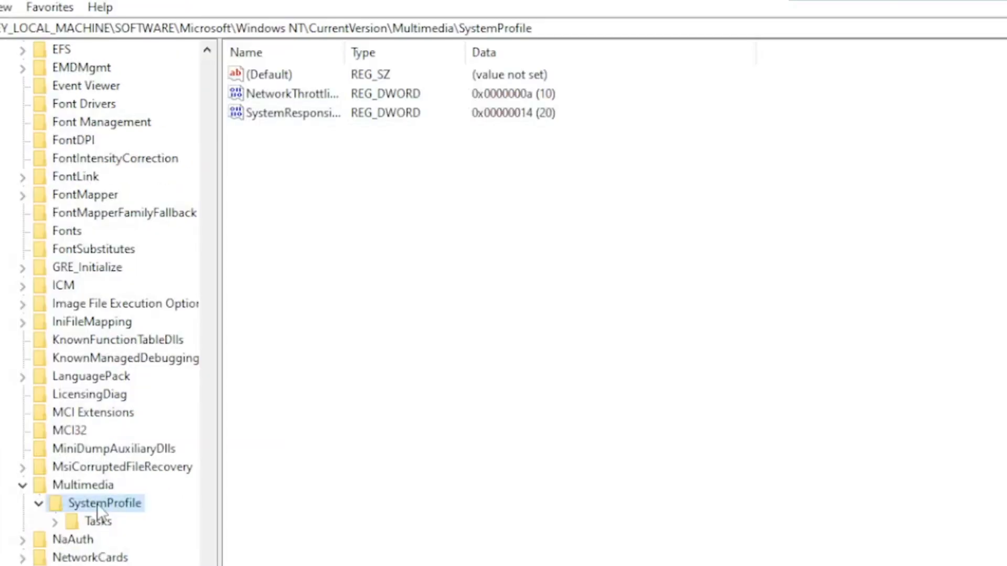
Set the NetworkThrottlingIndex value's data to ffffffff in hexadecimal within the SystemProfile key.
{"action": "left_click", "coordinate": [287, 114]}
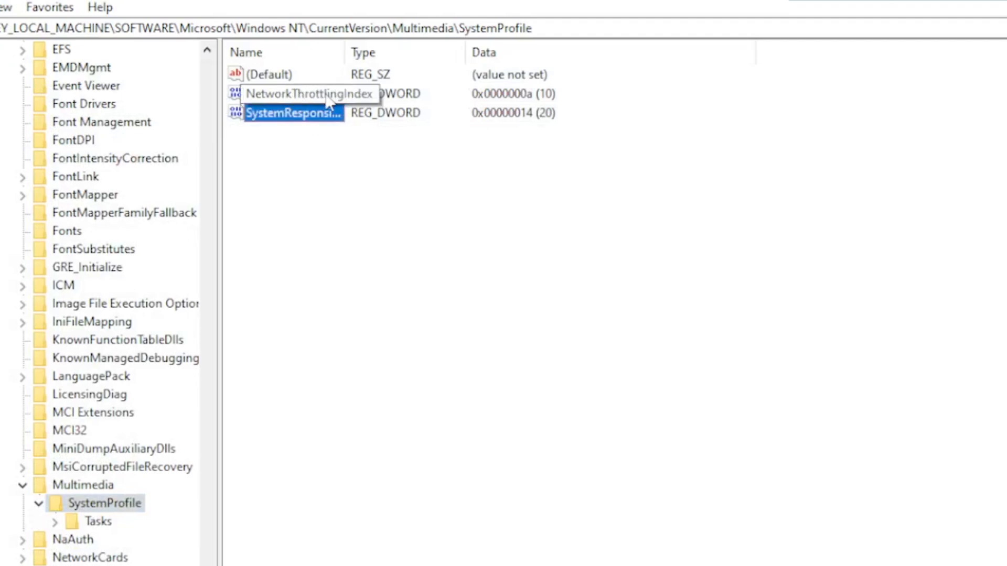
{"action": "left_click", "coordinate": [298, 94]}
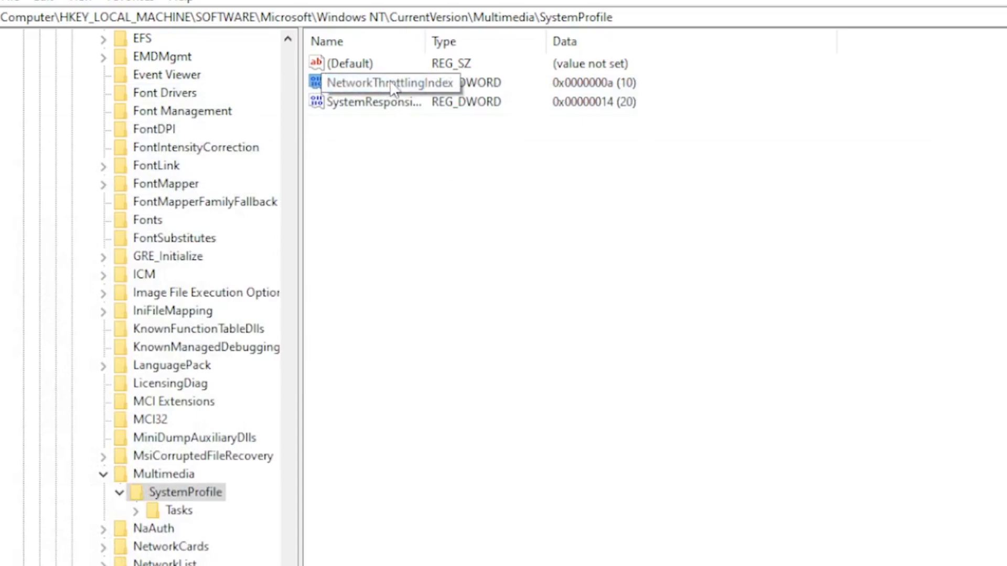
{"action": "double_click", "coordinate": [311, 92]}
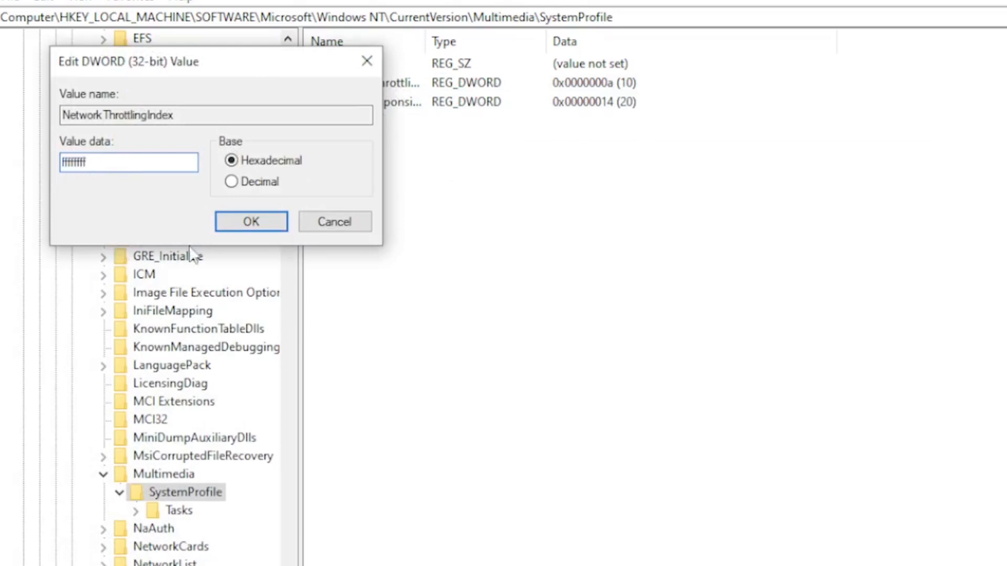
{"action": "left_click", "coordinate": [243, 221]}
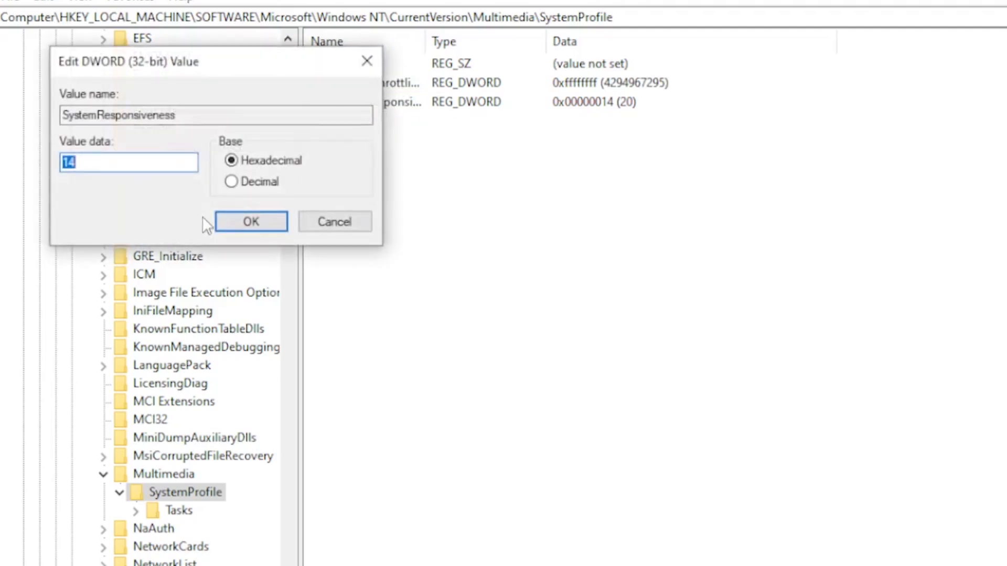
Set the SystemResponsiveness value's data to 10 in hexadecimal within the SystemProfile key.
{"action": "type", "text": "10"}
{"action": "left_click", "coordinate": [244, 277]}
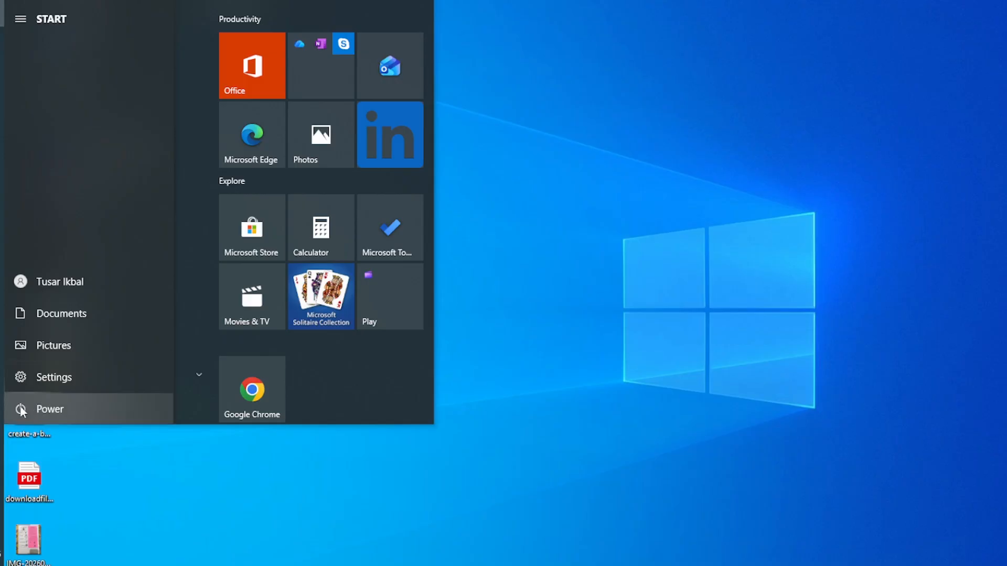
Bring up the computer's power options for a restart.
{"action": "left_click", "coordinate": [24, 410]}
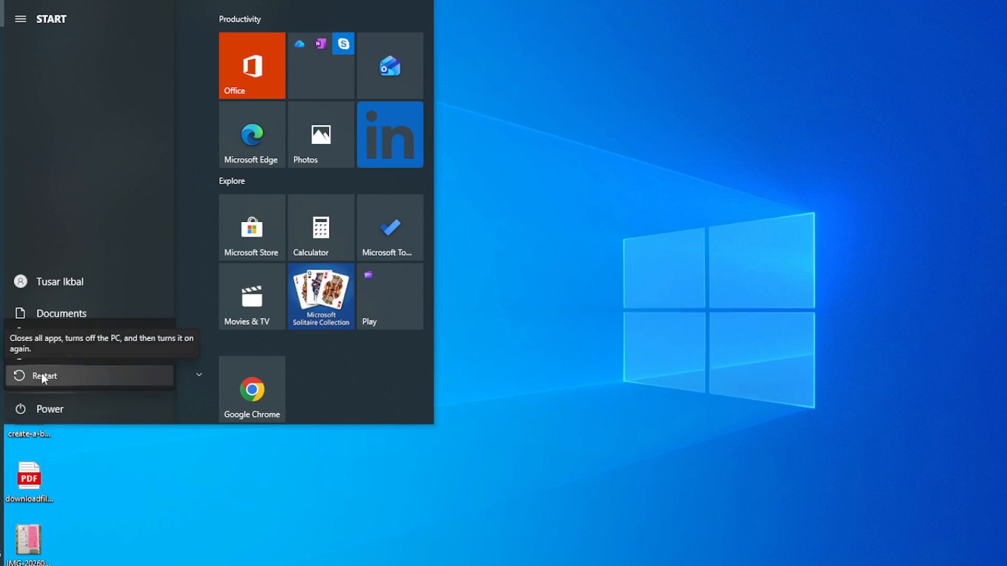